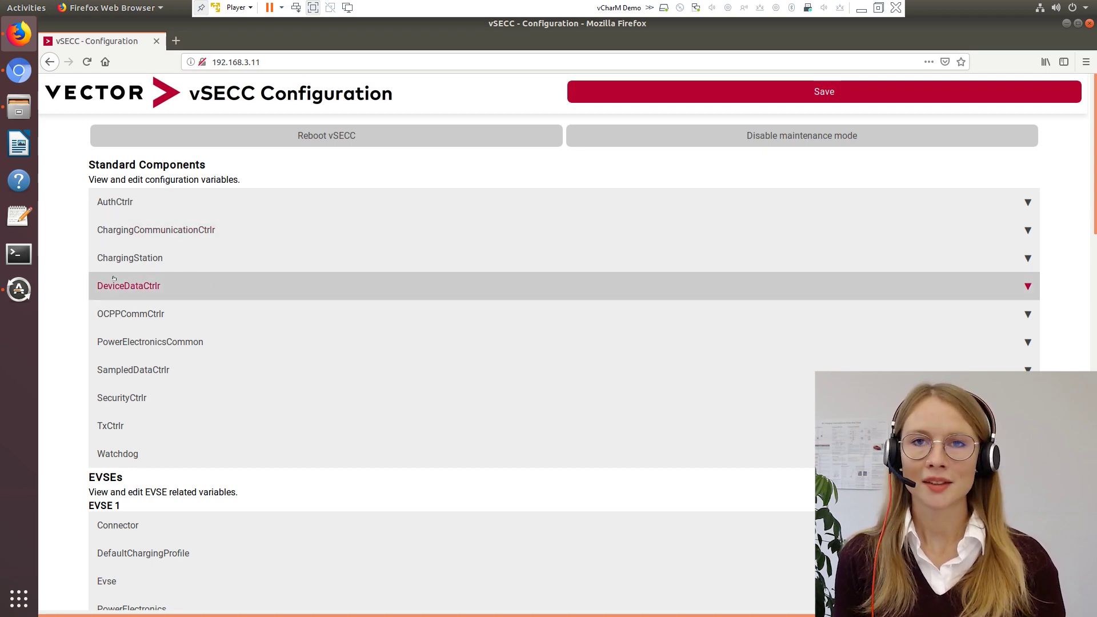
Step: Run the log-file clean-up so the page reports 'All logfiles deleted!'
{"action": "scroll", "coordinate": [73, 291], "scroll_direction": "down", "scroll_amount": 10}
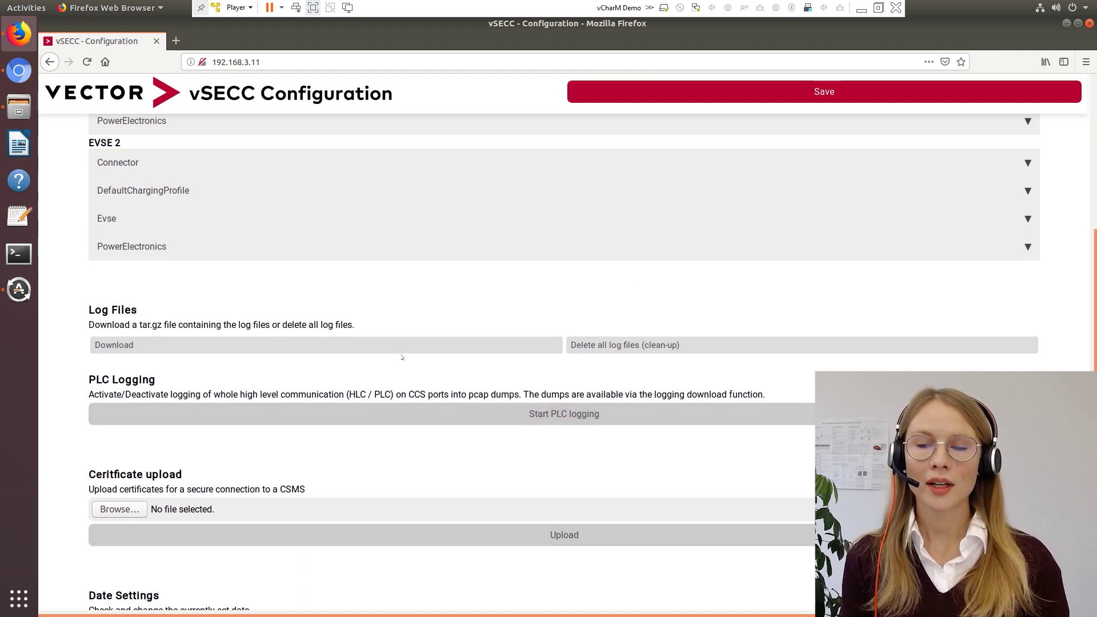
{"action": "left_click", "coordinate": [696, 346]}
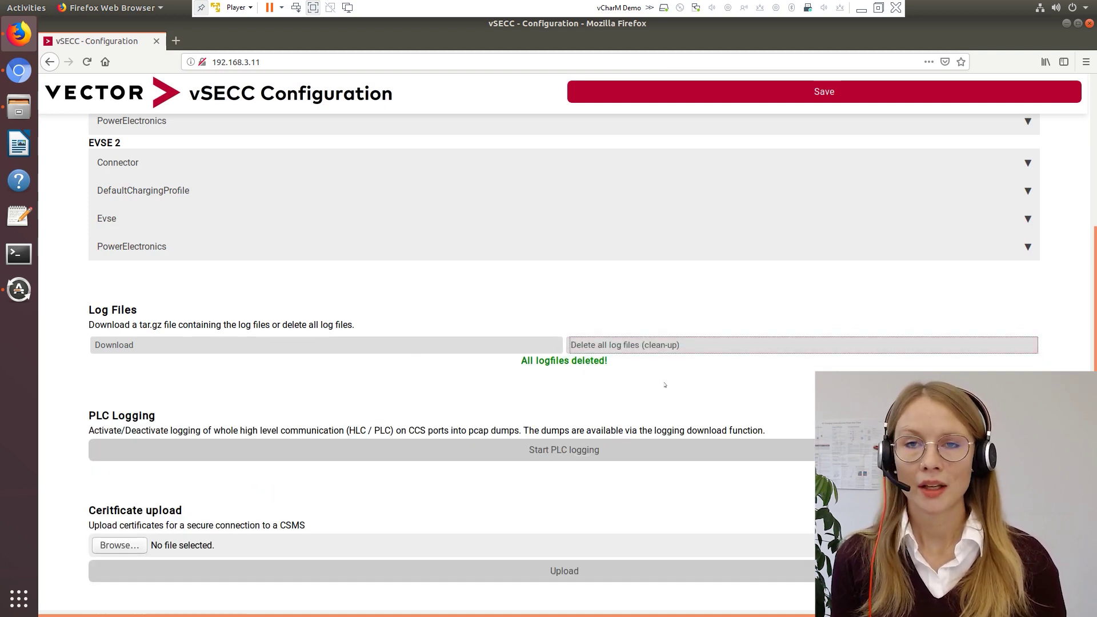
{"action": "scroll", "coordinate": [639, 381], "scroll_direction": "up", "scroll_amount": 10}
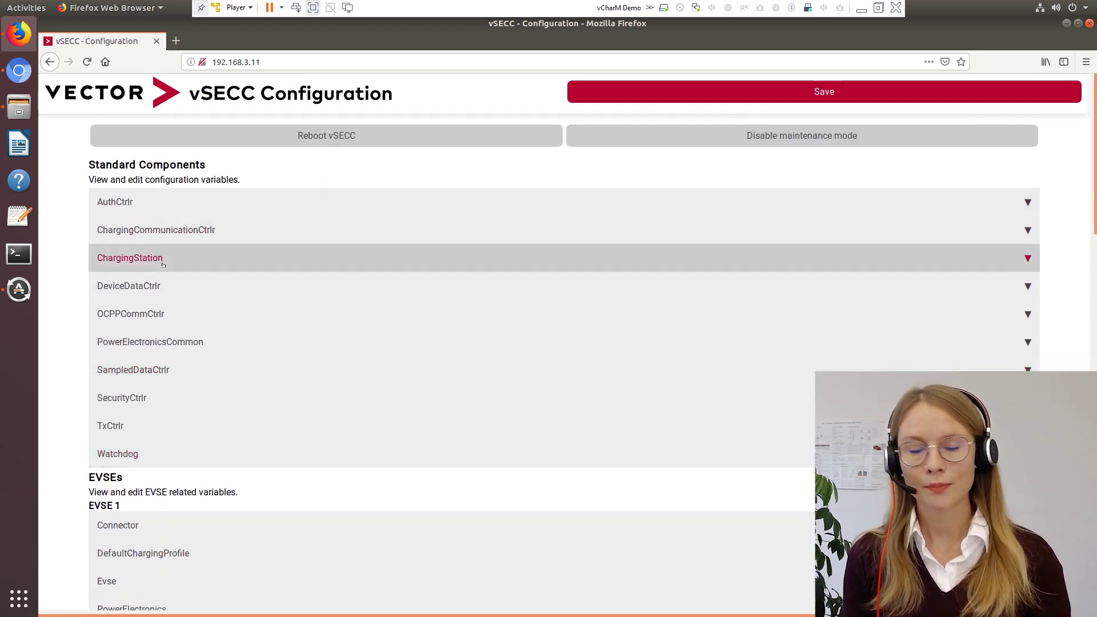
Step: Expand ChargingStation and review its LogLevel options, leaving LogLevel at TRACE
{"action": "left_click", "coordinate": [162, 262]}
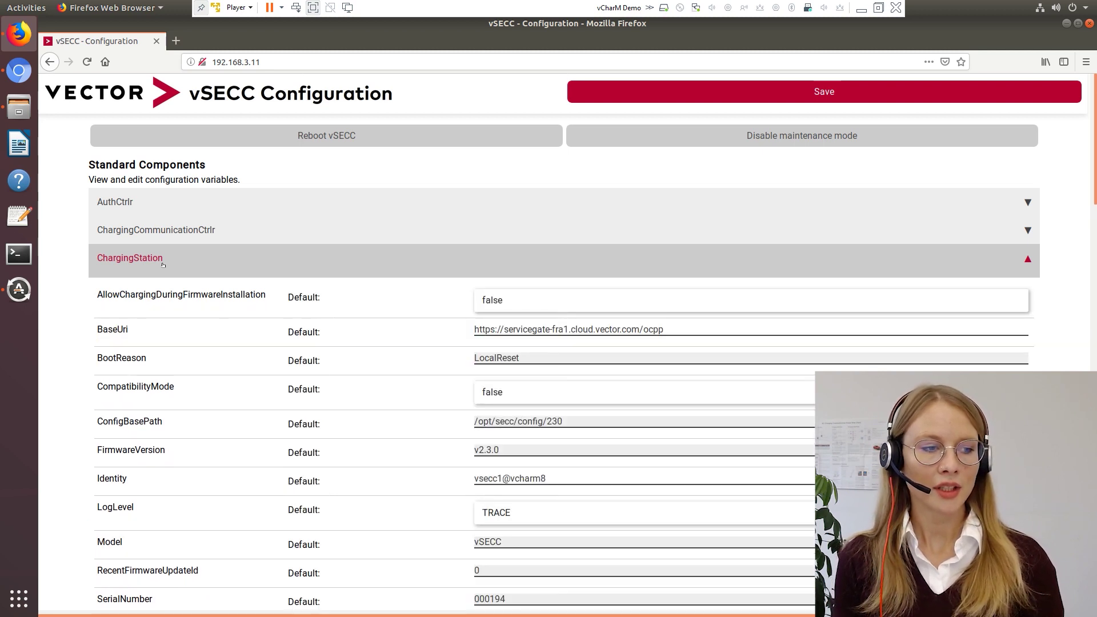
{"action": "scroll", "coordinate": [163, 265], "scroll_direction": "down", "scroll_amount": 2}
{"action": "scroll", "coordinate": [216, 370], "scroll_direction": "down", "scroll_amount": 1}
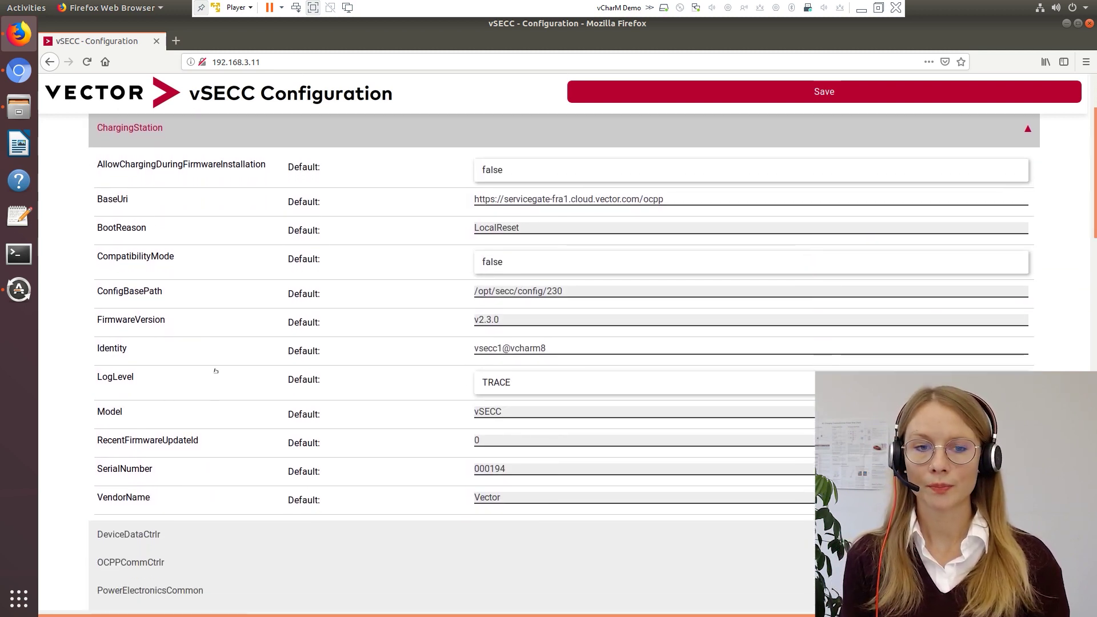
{"action": "left_click", "coordinate": [655, 388]}
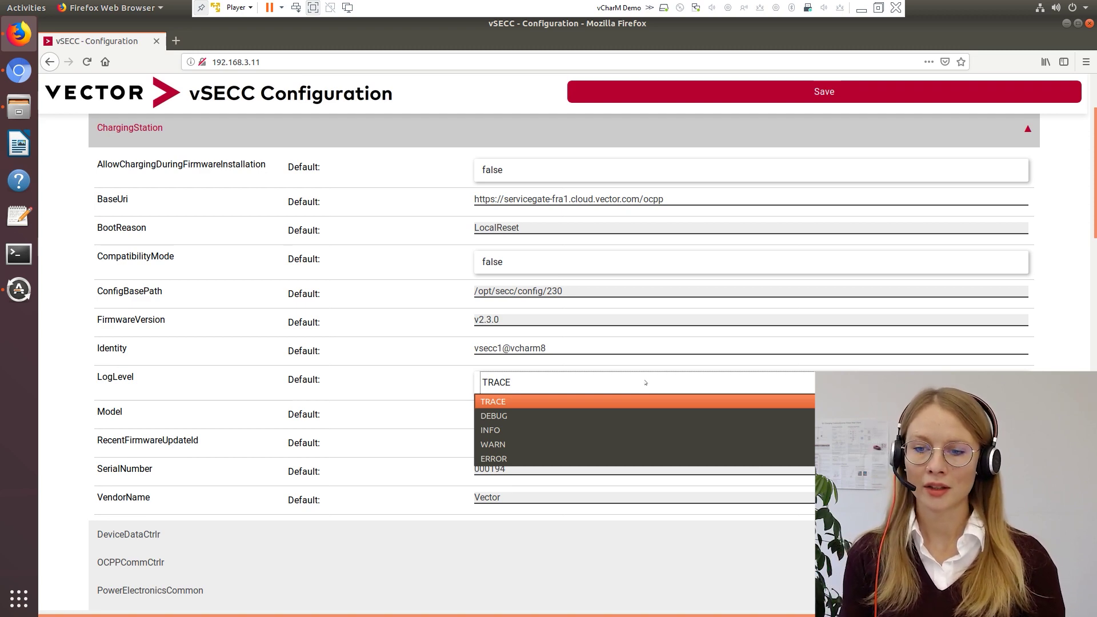
{"action": "left_click", "coordinate": [645, 382]}
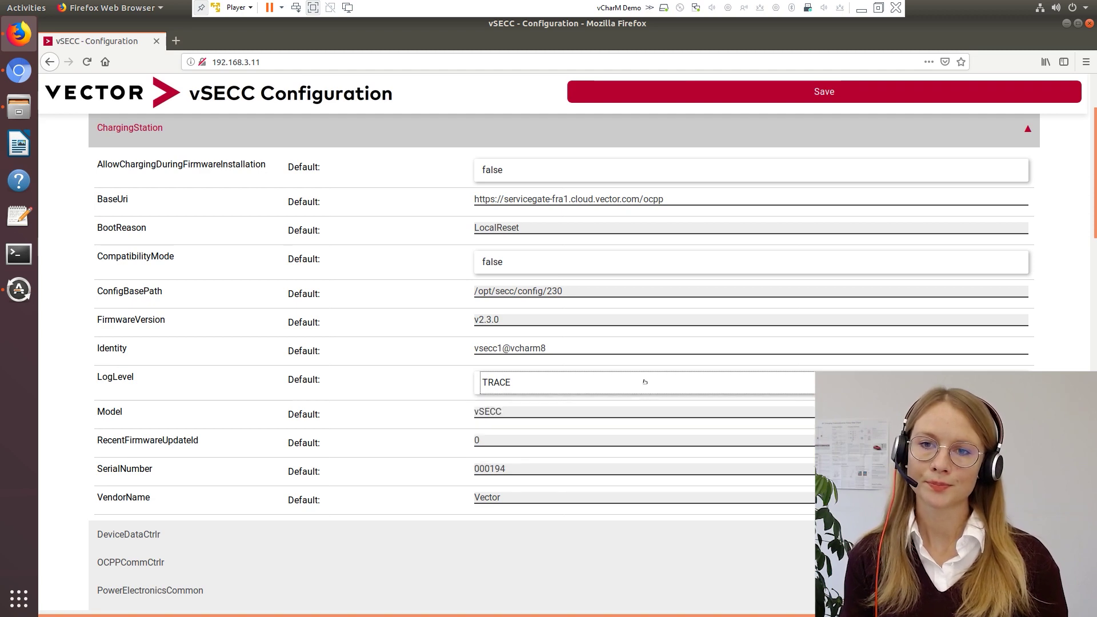
Step: Start PLC logging of HLC/PLC communication into pcap dumps, then stop it again
{"action": "scroll", "coordinate": [645, 381], "scroll_direction": "down", "scroll_amount": 15}
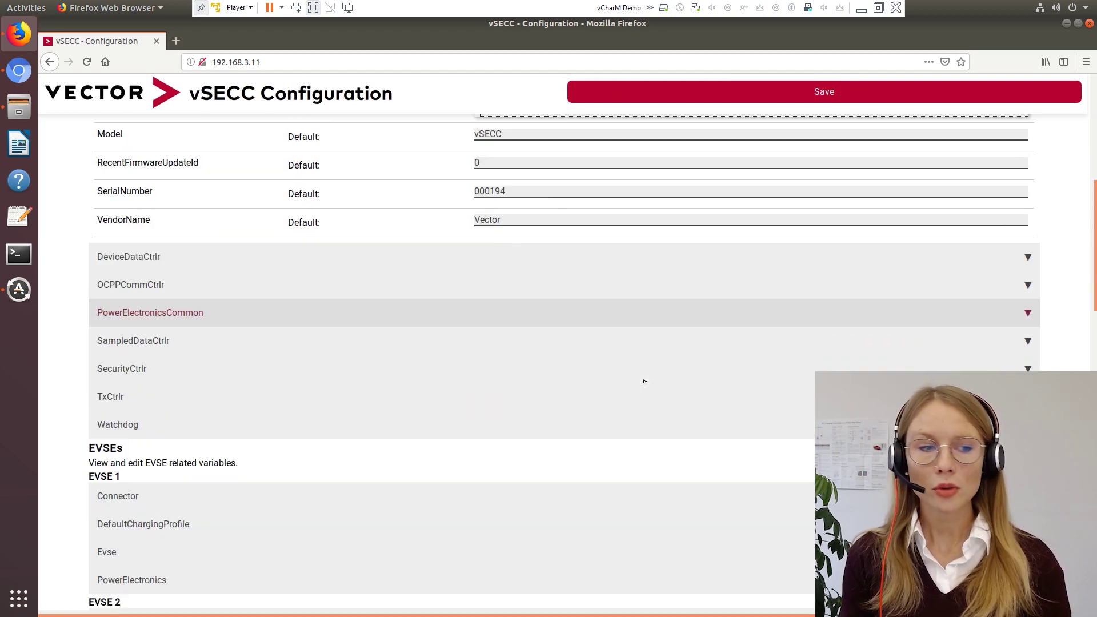
{"action": "scroll", "coordinate": [645, 381], "scroll_direction": "down", "scroll_amount": 3}
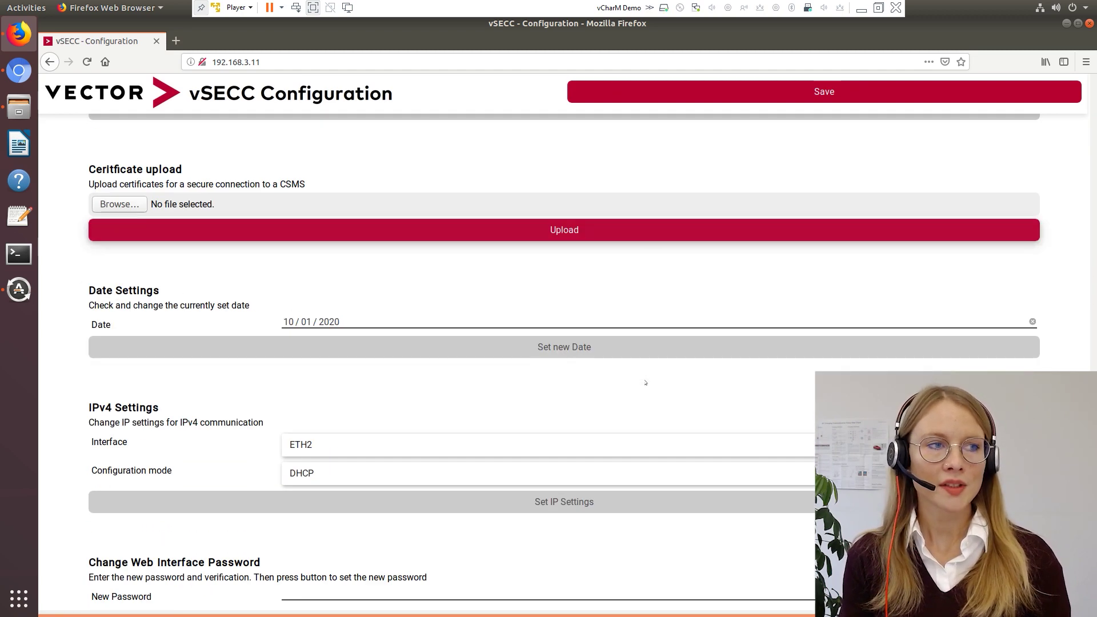
{"action": "scroll", "coordinate": [645, 381], "scroll_direction": "up", "scroll_amount": 2}
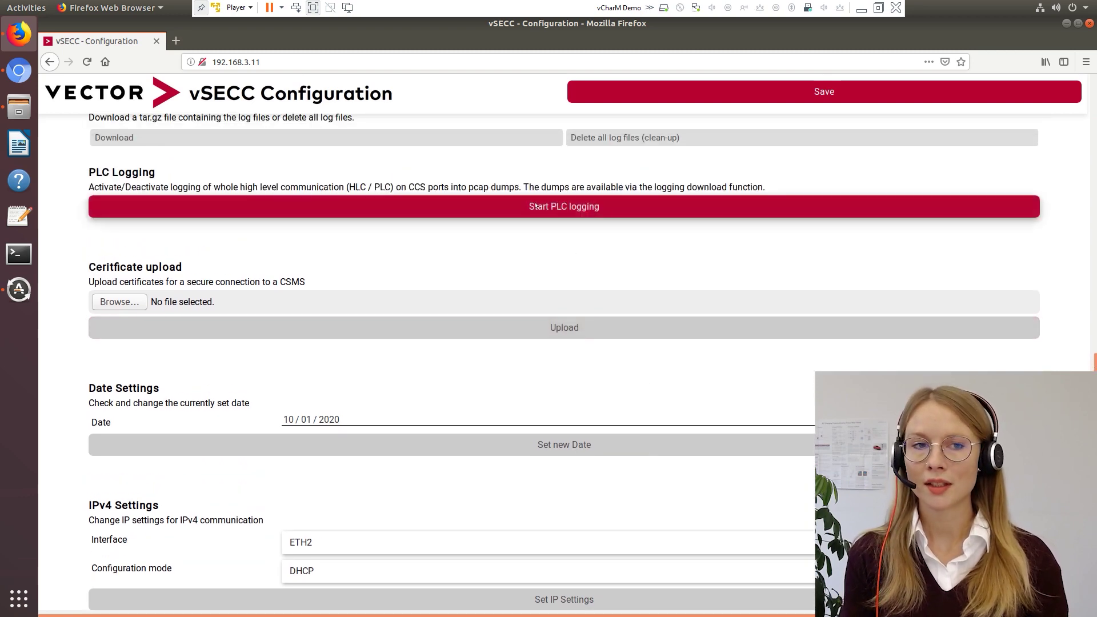
{"action": "left_click", "coordinate": [521, 208]}
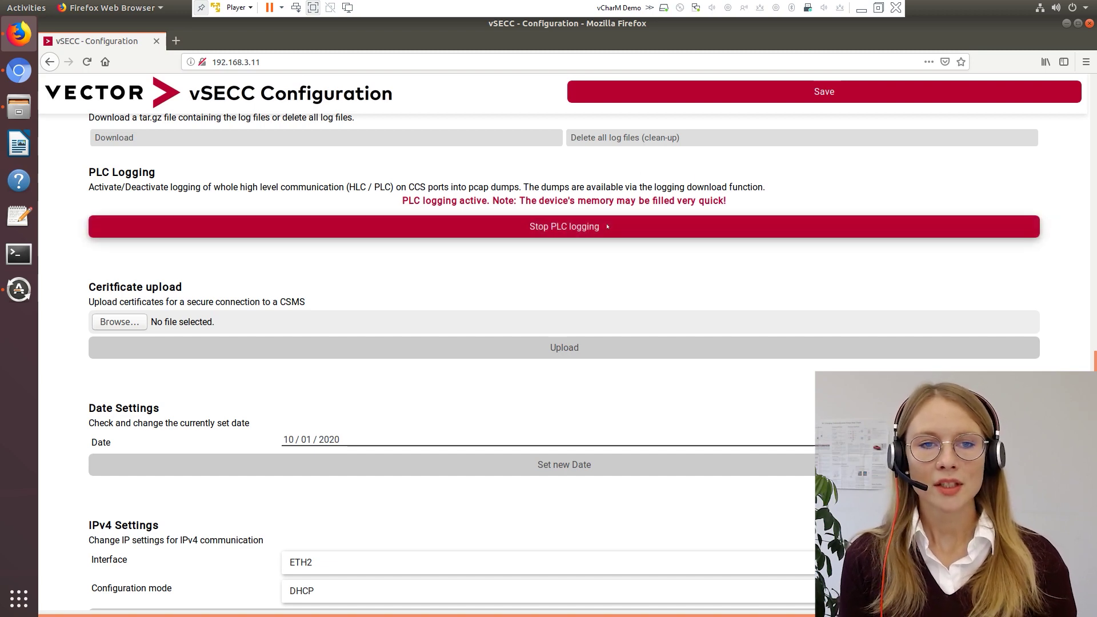
{"action": "left_click", "coordinate": [608, 227]}
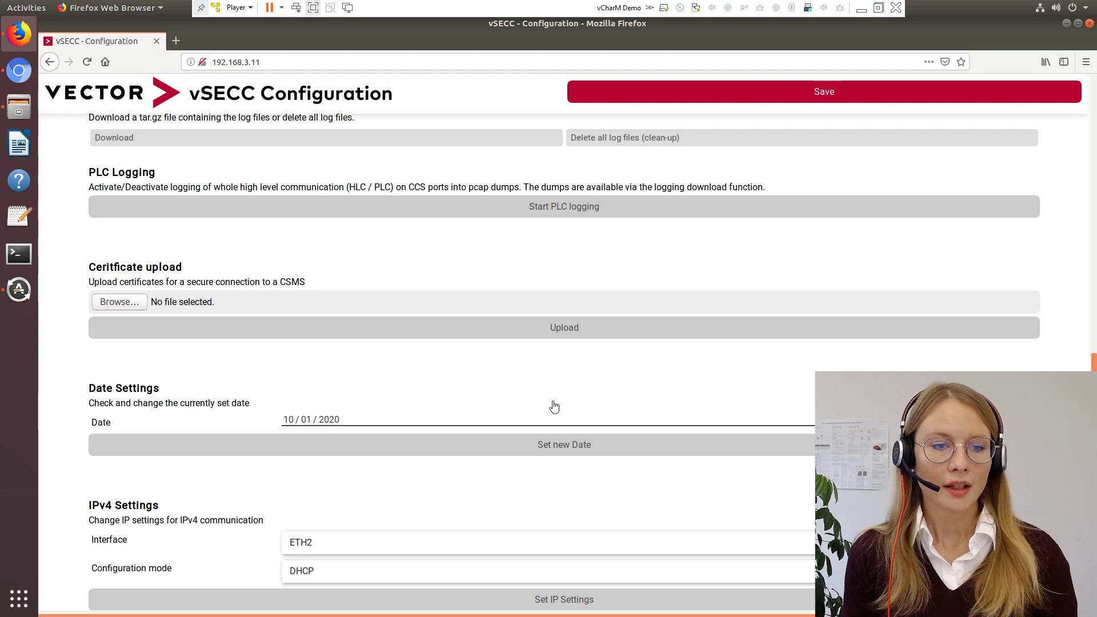
Step: Switch the IPv4 interface to ETH1 to view its static address options
{"action": "scroll", "coordinate": [555, 405], "scroll_direction": "down", "scroll_amount": 6}
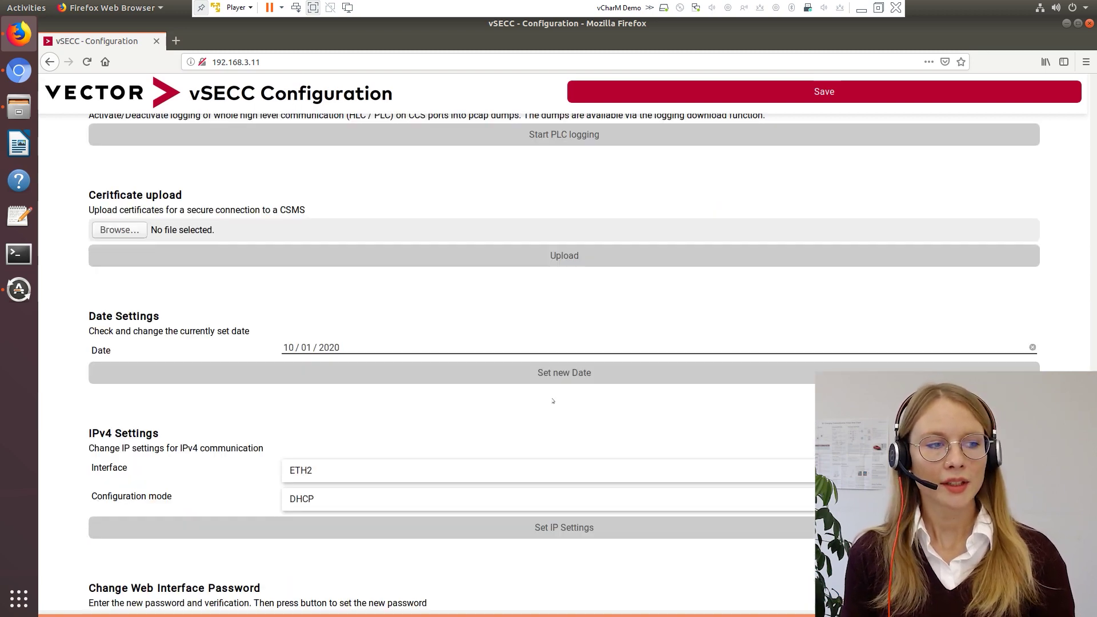
{"action": "scroll", "coordinate": [571, 400], "scroll_direction": "down", "scroll_amount": 2}
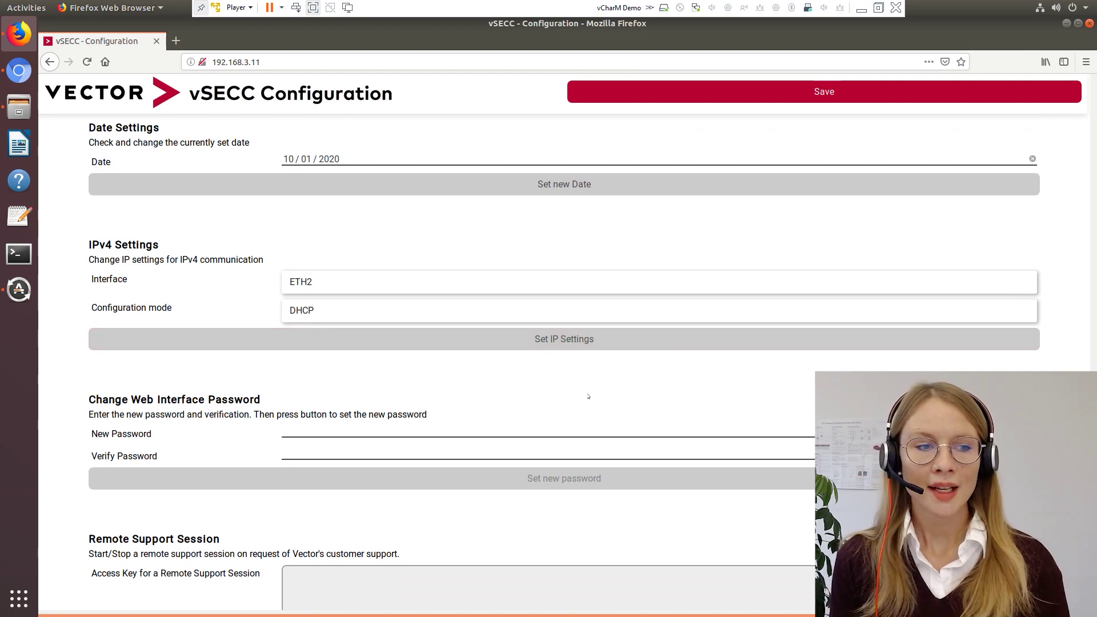
{"action": "left_click", "coordinate": [572, 283]}
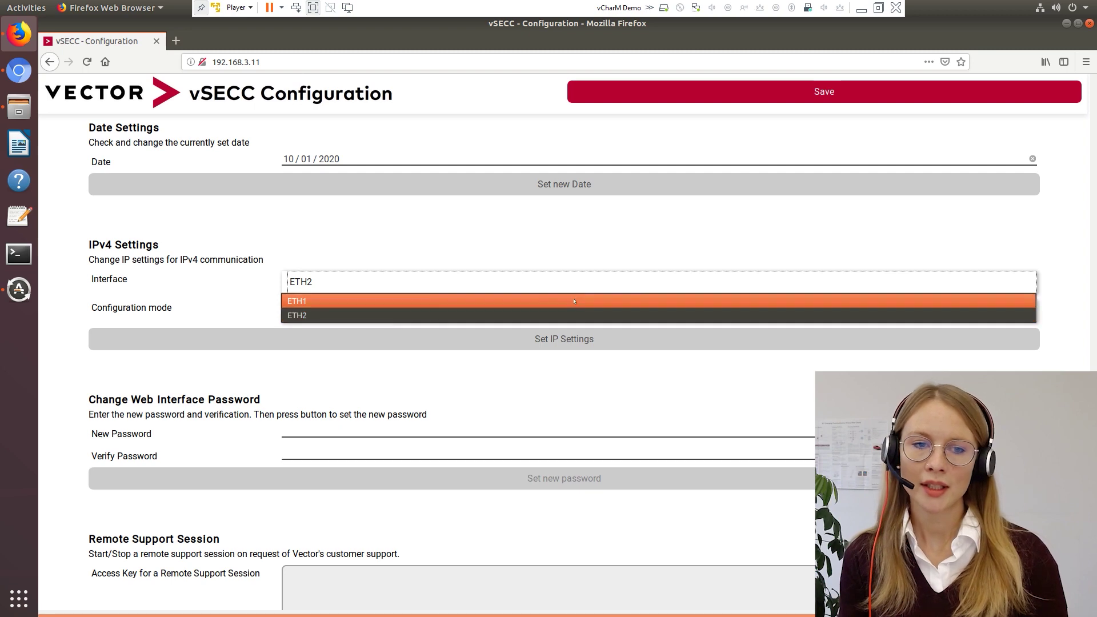
{"action": "left_click", "coordinate": [573, 301]}
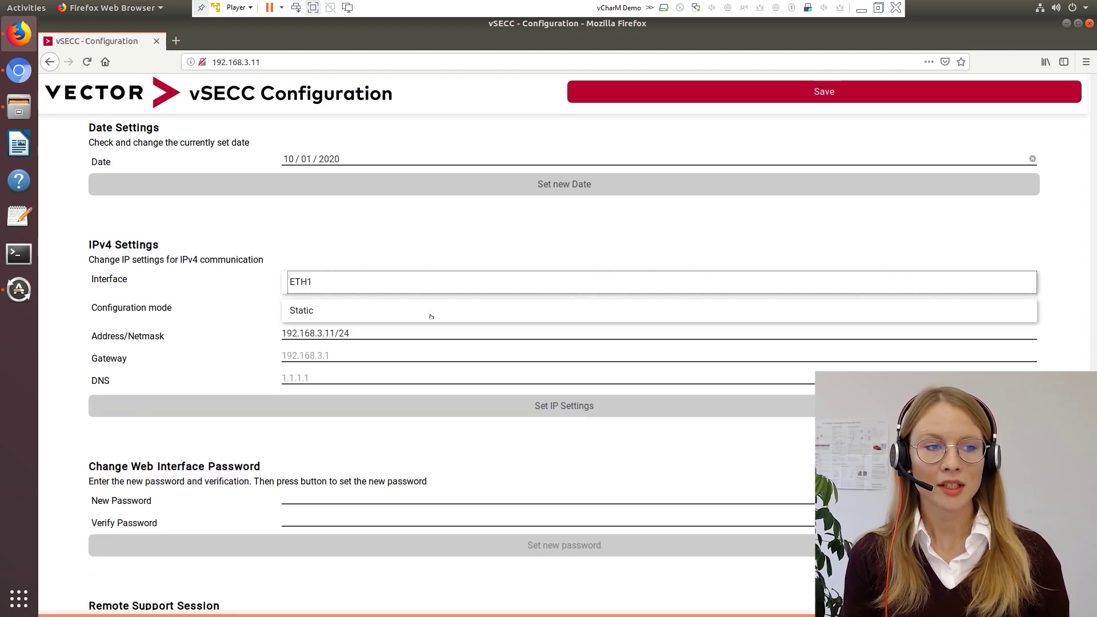
Step: Return the IPv4 interface to ETH2 in DHCP mode and apply the IP settings
{"action": "left_click", "coordinate": [313, 285]}
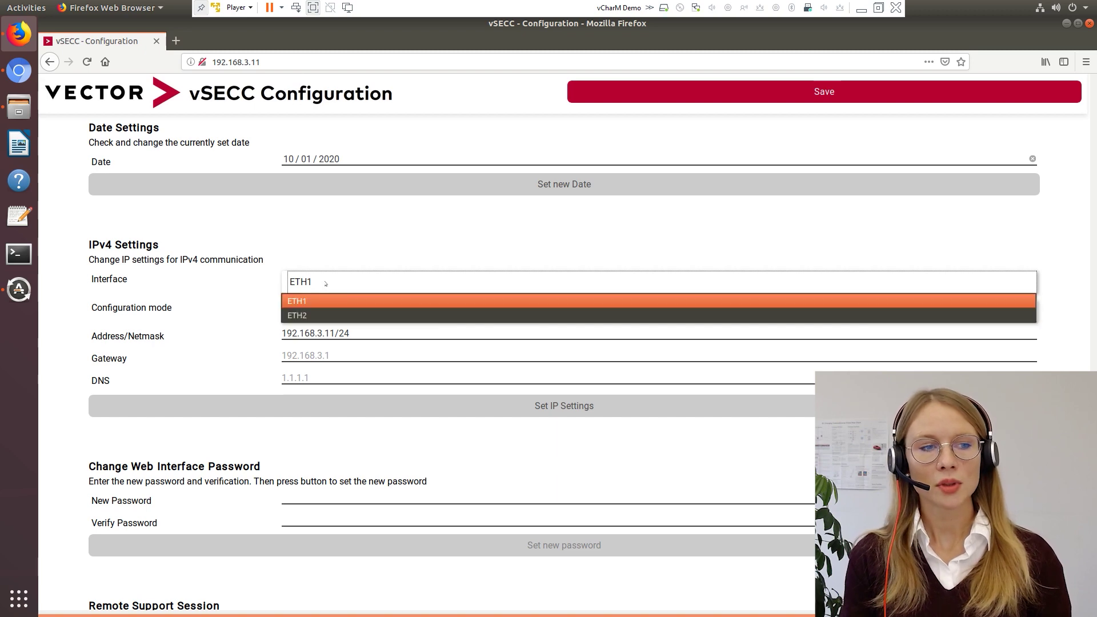
{"action": "left_click", "coordinate": [322, 312]}
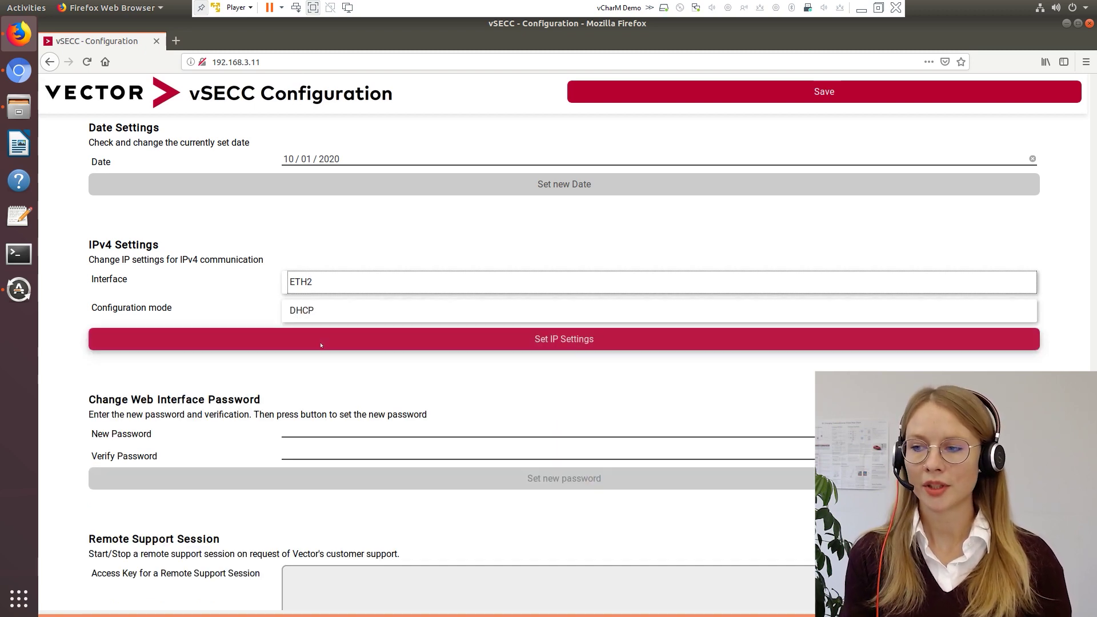
{"action": "left_click", "coordinate": [1012, 341]}
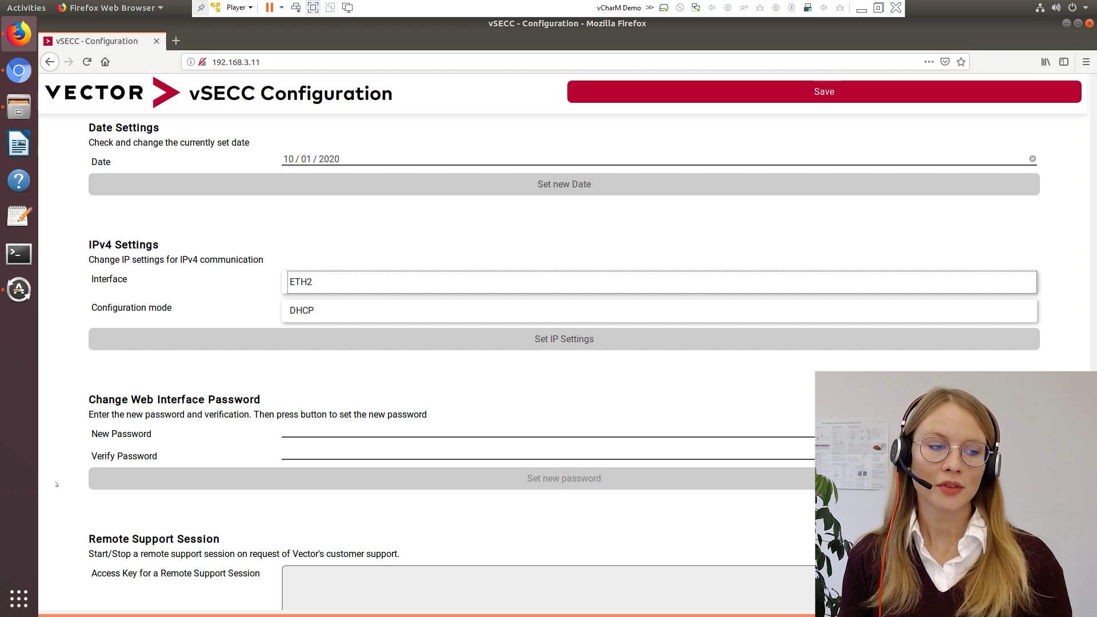
{"action": "scroll", "coordinate": [80, 470], "scroll_direction": "down", "scroll_amount": 4}
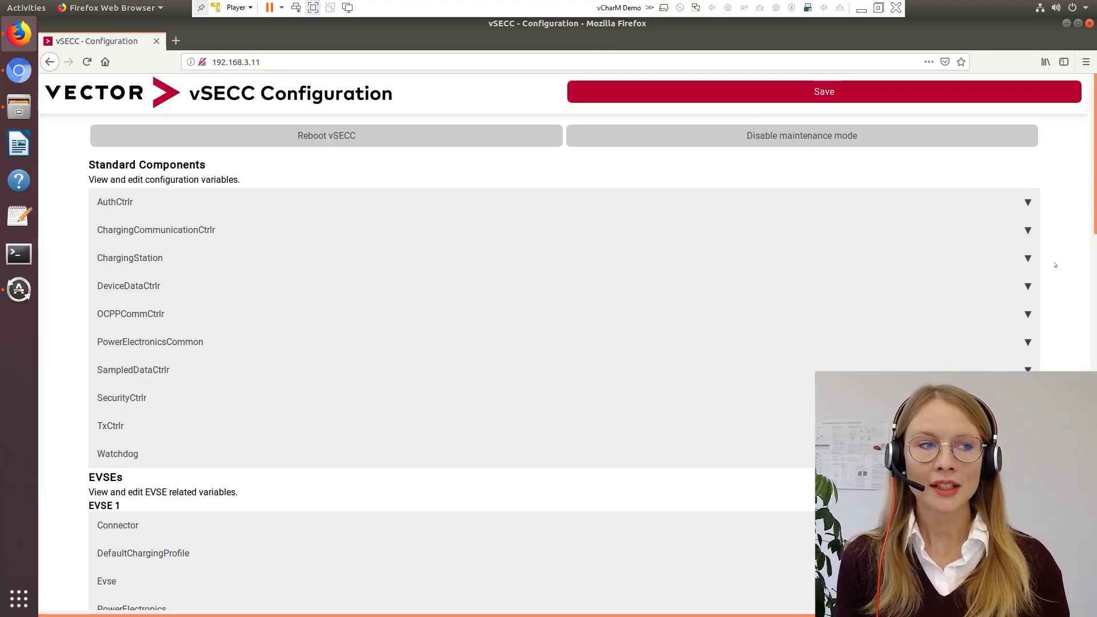
Step: Expand AuthCtrlr and SecurityCtrlr, checking RfidReader choices but keeping Minova-MCRN2
{"action": "left_click", "coordinate": [197, 204]}
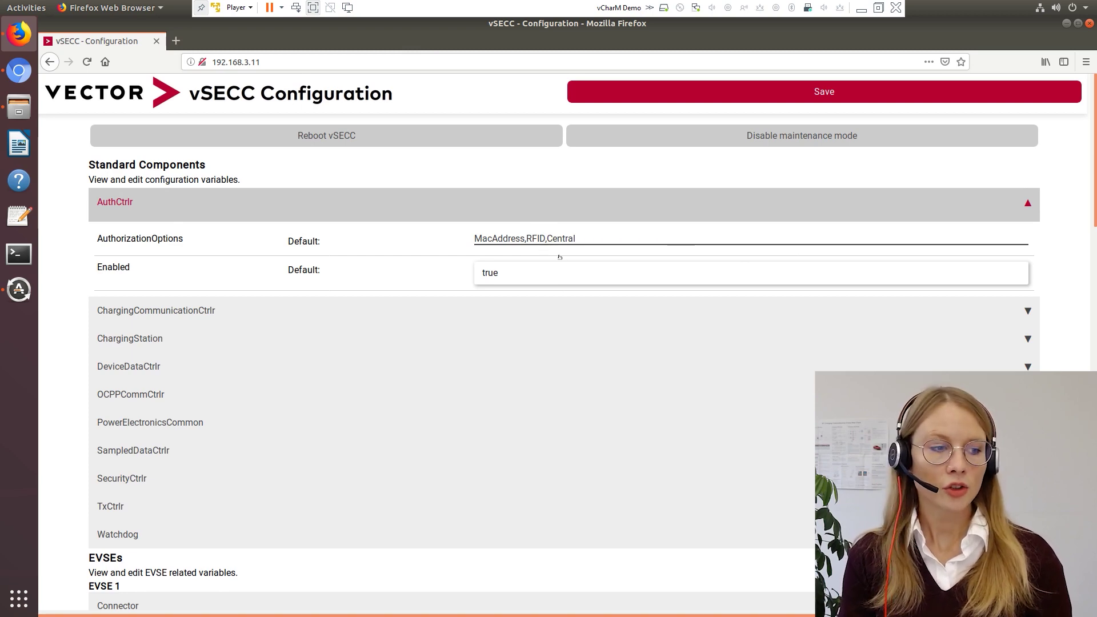
{"action": "left_click", "coordinate": [150, 487]}
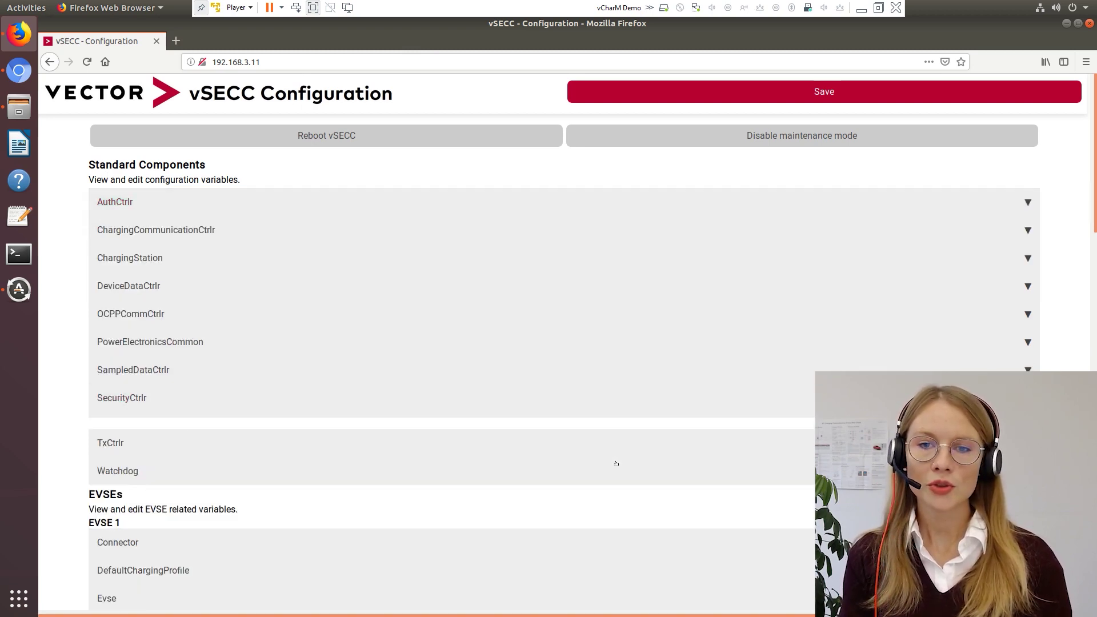
{"action": "scroll", "coordinate": [734, 366], "scroll_direction": "down", "scroll_amount": 3}
{"action": "scroll", "coordinate": [735, 366], "scroll_direction": "down", "scroll_amount": 3}
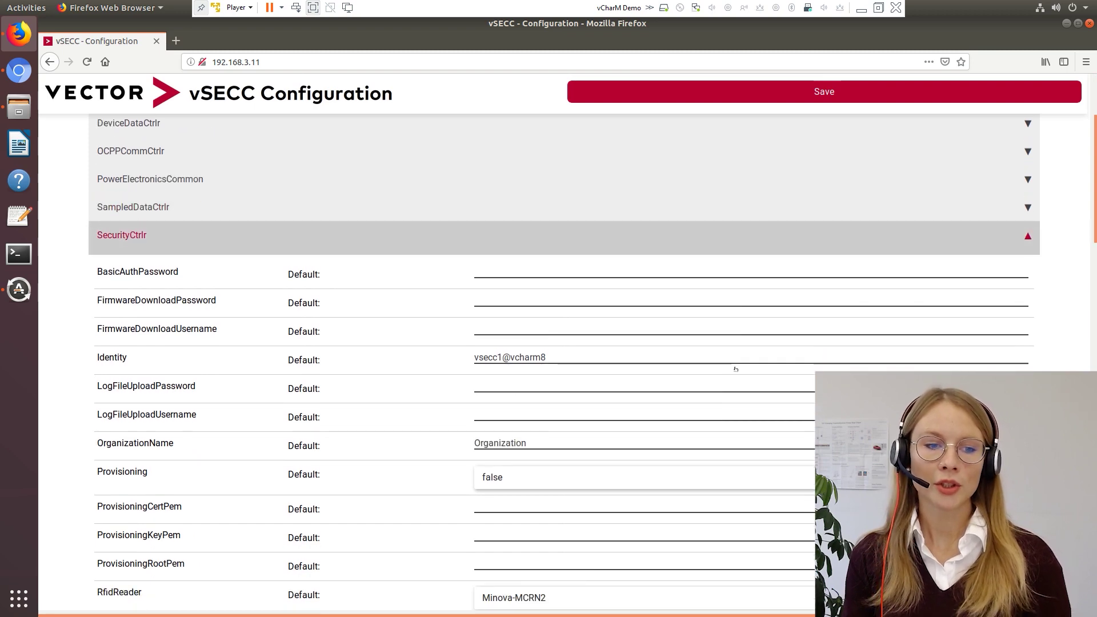
{"action": "scroll", "coordinate": [735, 369], "scroll_direction": "down", "scroll_amount": 1}
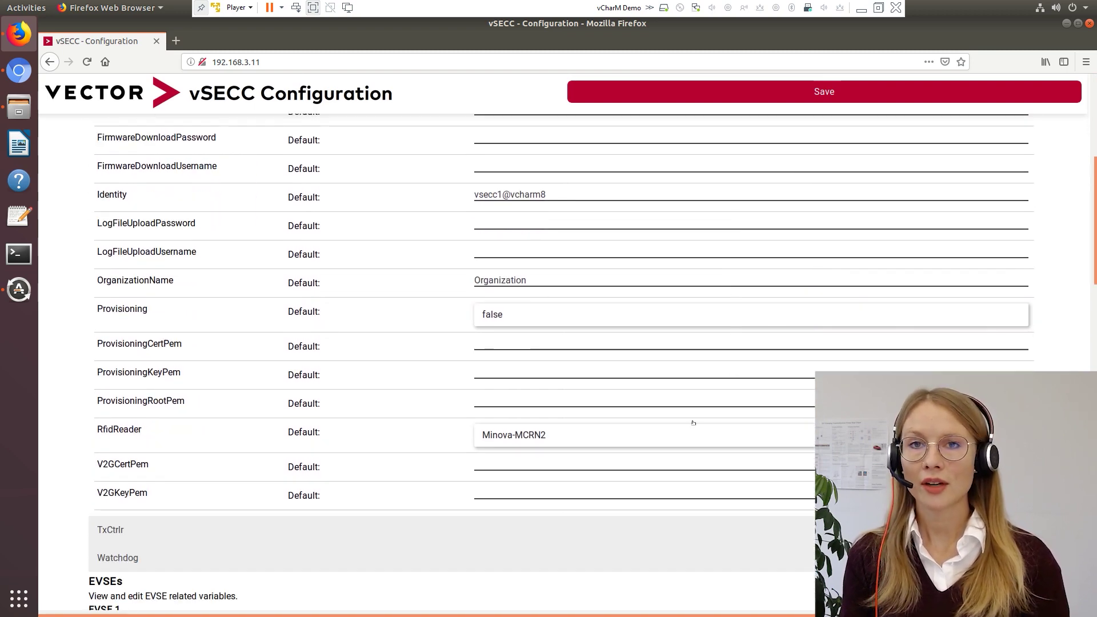
{"action": "left_click", "coordinate": [708, 442]}
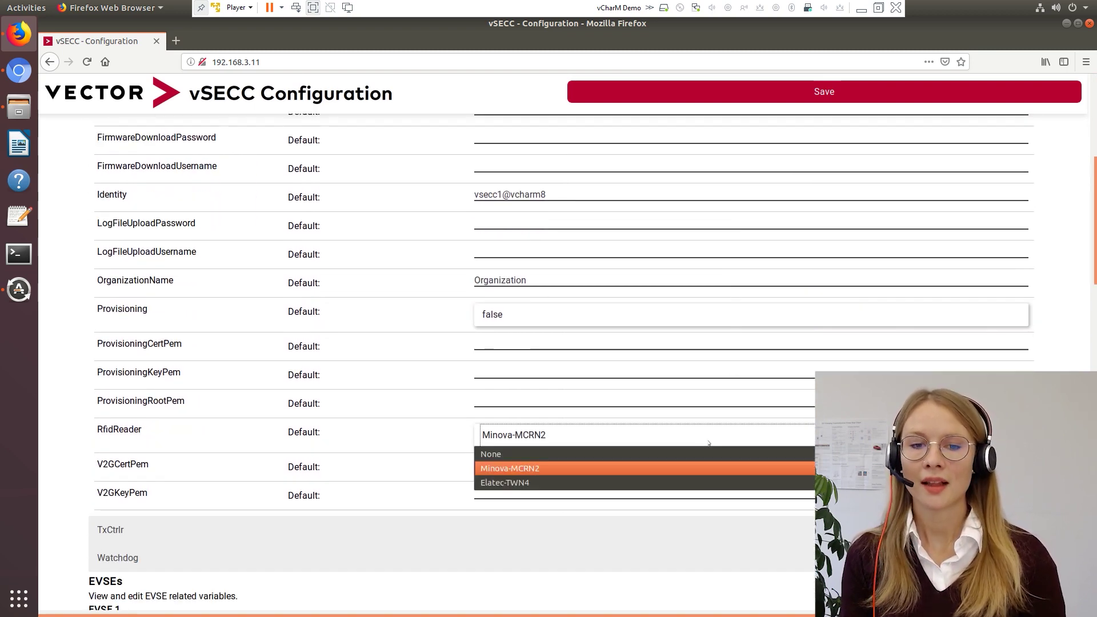
{"action": "left_click", "coordinate": [709, 443]}
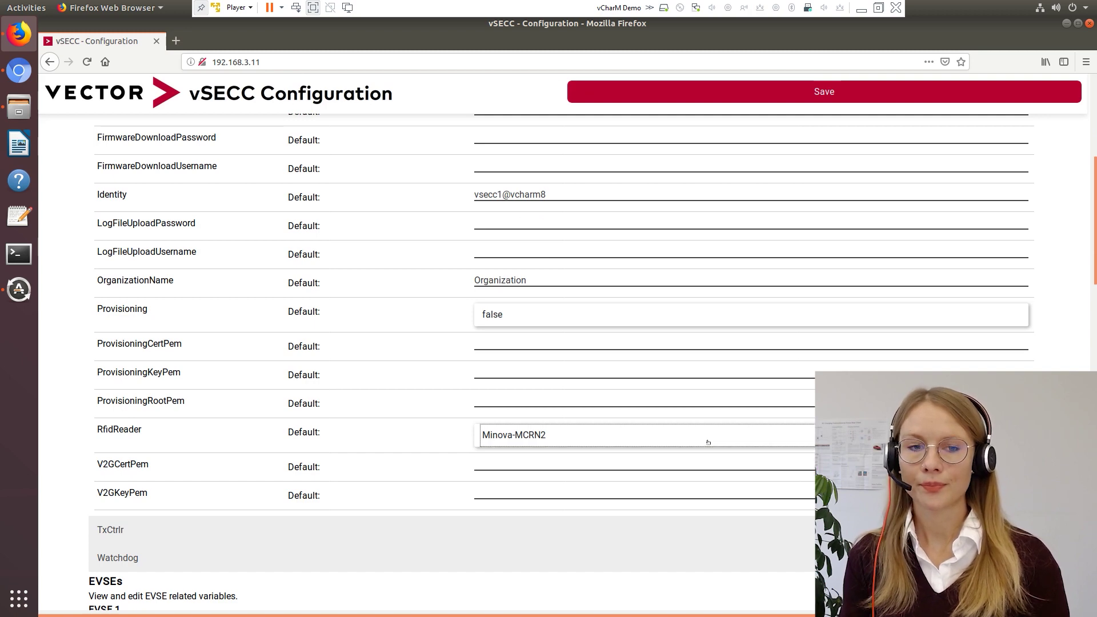
Step: Expand TxCtrlr to show EVConnectionTimeOut 300 and its TxStartPoint and TxStopPoint values
{"action": "scroll", "coordinate": [708, 442], "scroll_direction": "down", "scroll_amount": 1}
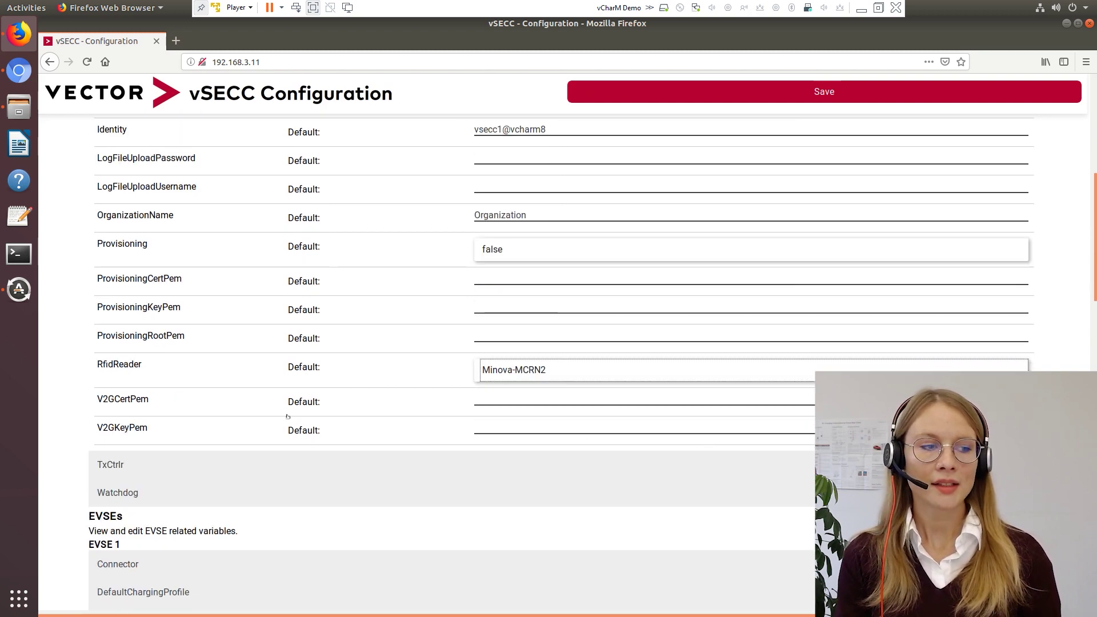
{"action": "left_click", "coordinate": [232, 460]}
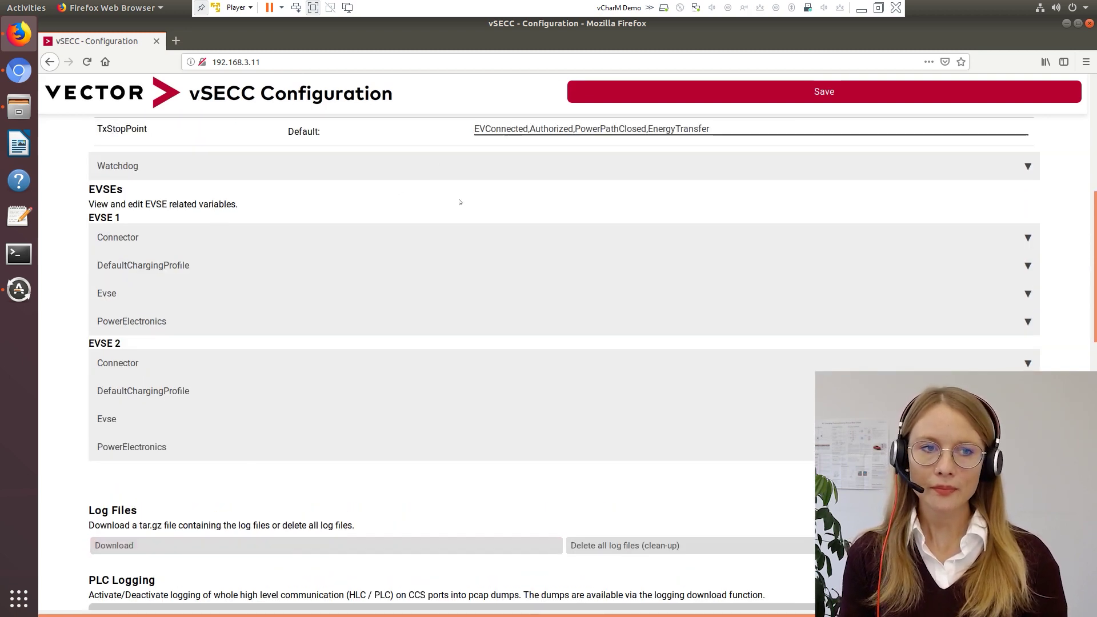
{"action": "scroll", "coordinate": [460, 202], "scroll_direction": "up", "scroll_amount": 2}
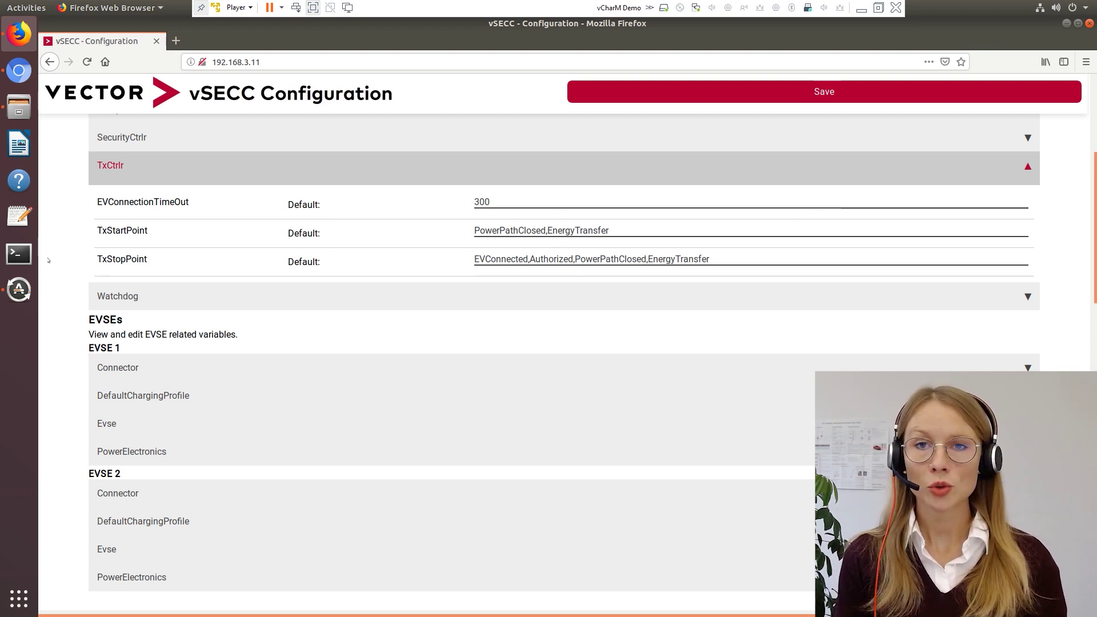
Step: Fold away TxCtrlr and expand EVSE 1's PowerElectronics settings
{"action": "left_click", "coordinate": [57, 258]}
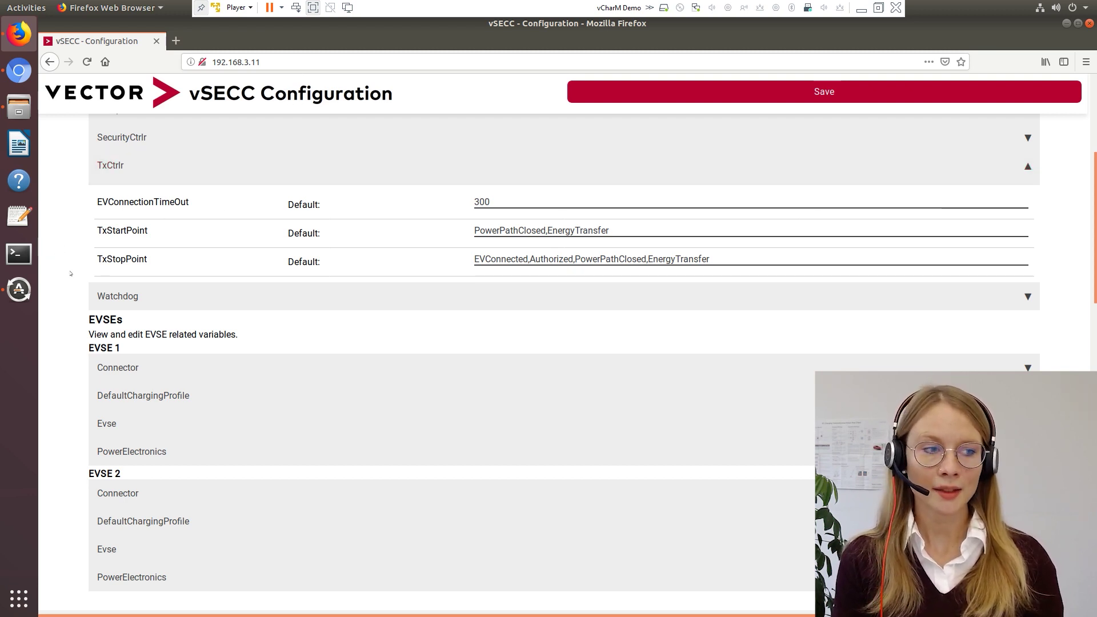
{"action": "left_click", "coordinate": [162, 451]}
{"action": "scroll", "coordinate": [186, 433], "scroll_direction": "down", "scroll_amount": 2}
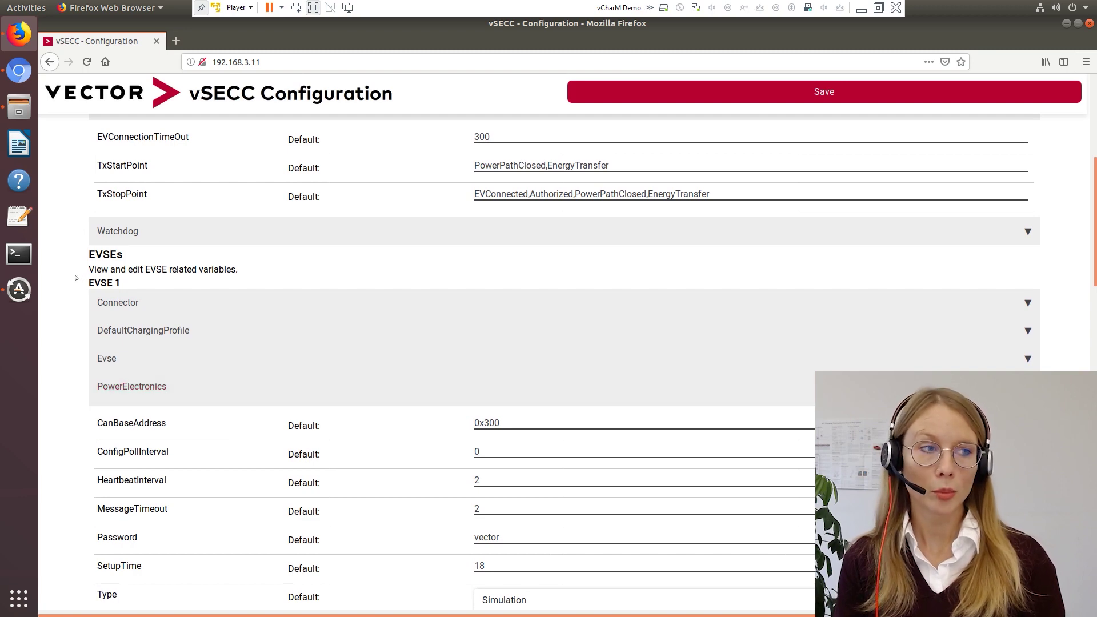
Step: Expand PowerElectronicsCommon showing CanBaudRate 500000 and simulated maximums 200 A, 100000 W, 950 V
{"action": "scroll", "coordinate": [76, 278], "scroll_direction": "up", "scroll_amount": 5}
{"action": "scroll", "coordinate": [76, 278], "scroll_direction": "up", "scroll_amount": 4}
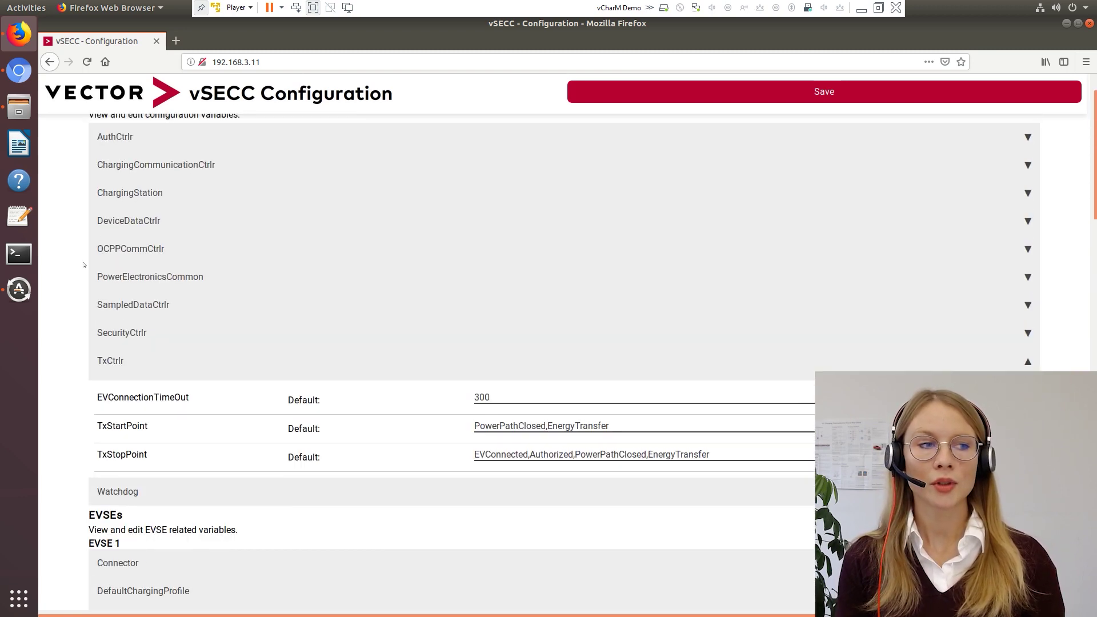
{"action": "left_click", "coordinate": [155, 280]}
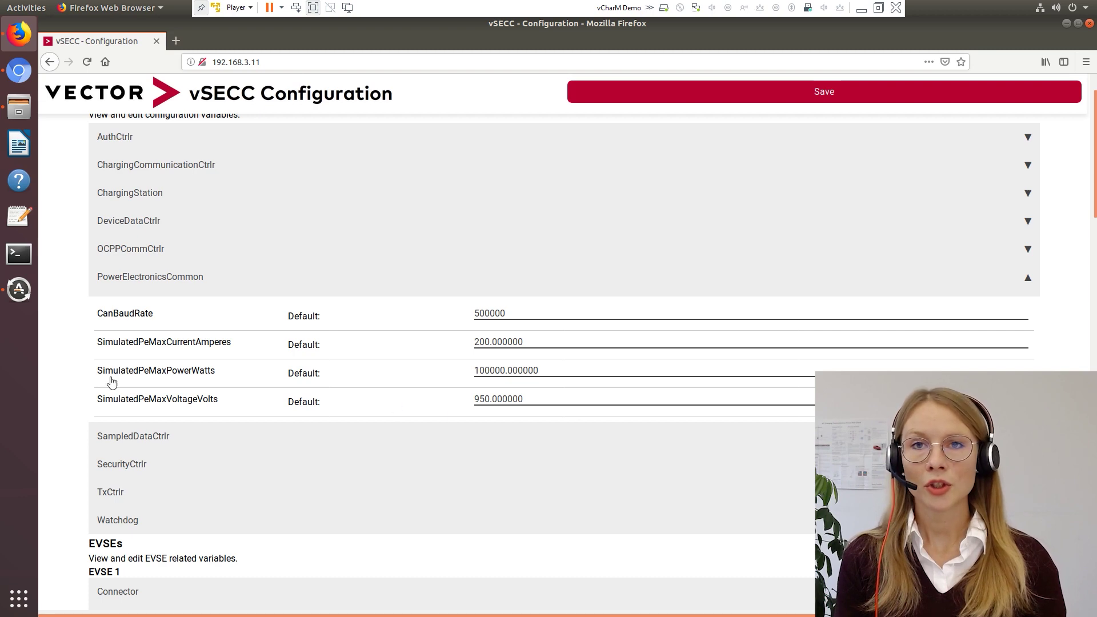
{"action": "scroll", "coordinate": [70, 370], "scroll_direction": "down", "scroll_amount": 5}
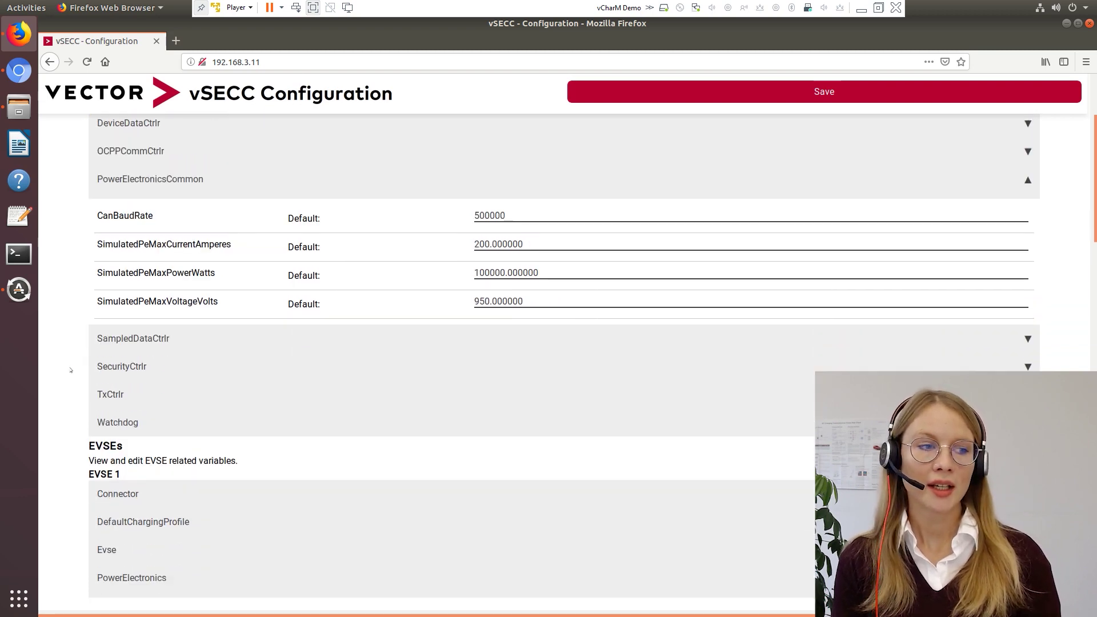
{"action": "scroll", "coordinate": [148, 308], "scroll_direction": "up", "scroll_amount": 1}
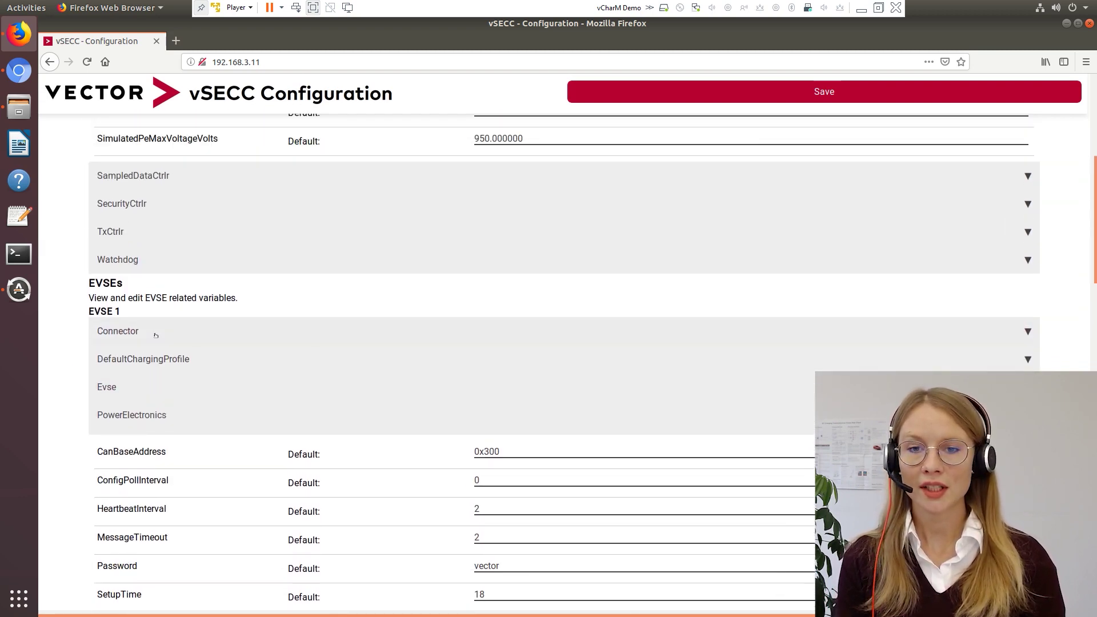
Step: Expand EVSE 1's Connector, keep PantographControlType SIMULATION, and list PhysicalStopButton's true/false options
{"action": "left_click", "coordinate": [156, 341]}
{"action": "scroll", "coordinate": [155, 342], "scroll_direction": "down", "scroll_amount": 3}
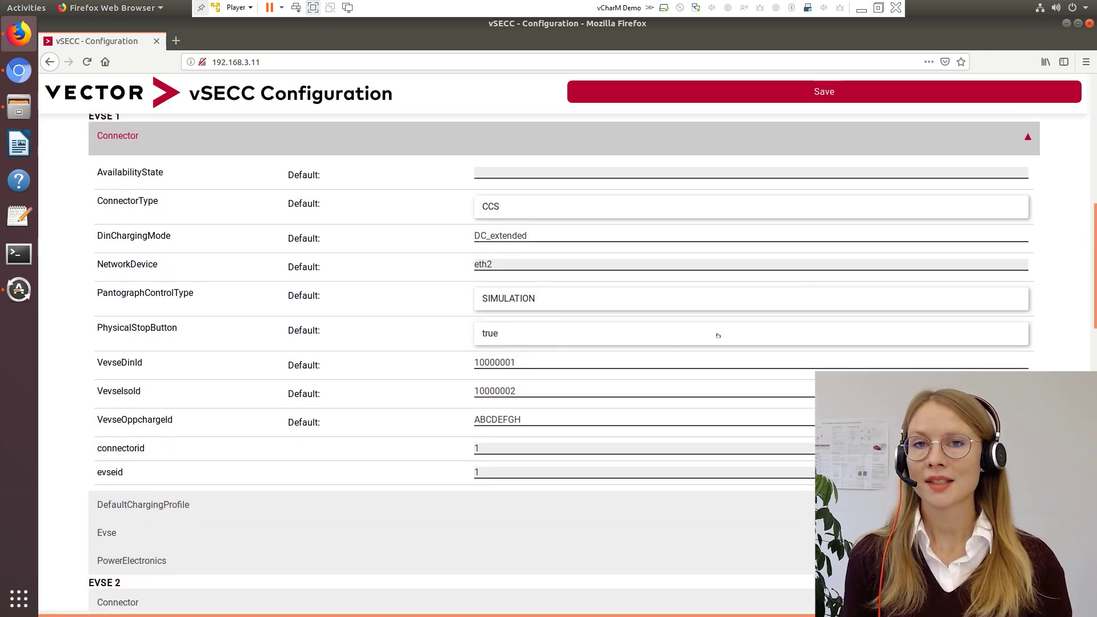
{"action": "left_click", "coordinate": [681, 308]}
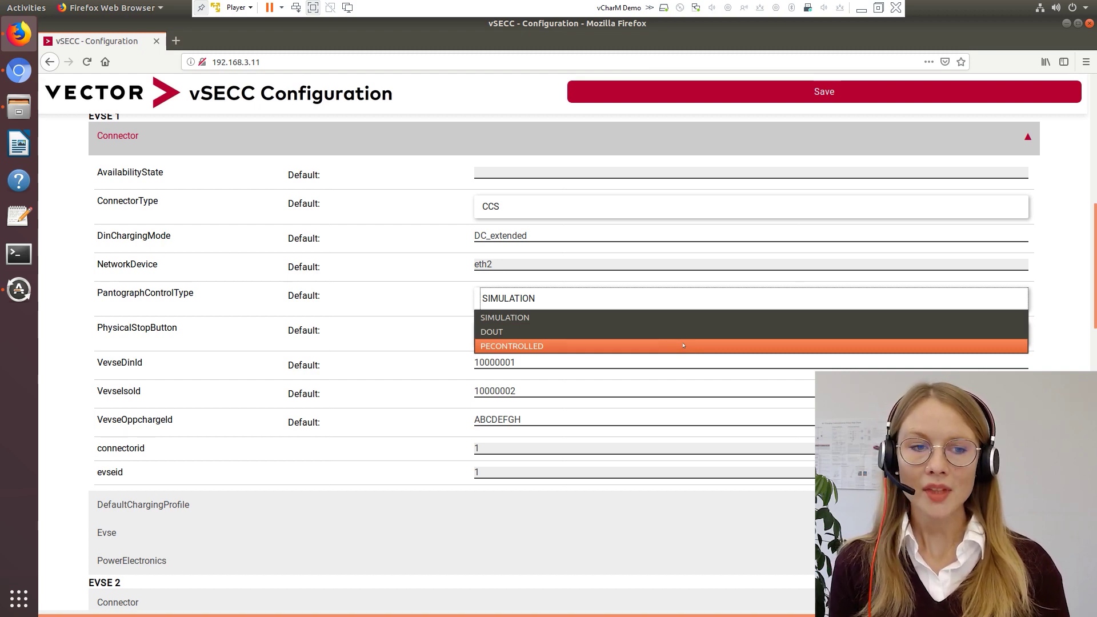
{"action": "left_click", "coordinate": [687, 300]}
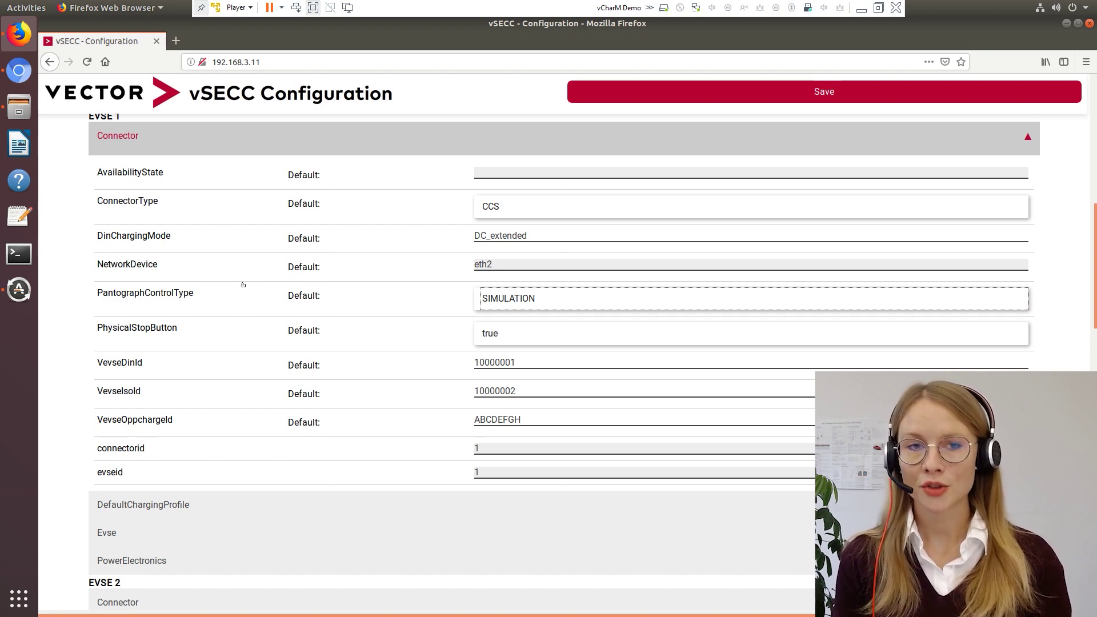
{"action": "left_click", "coordinate": [609, 341]}
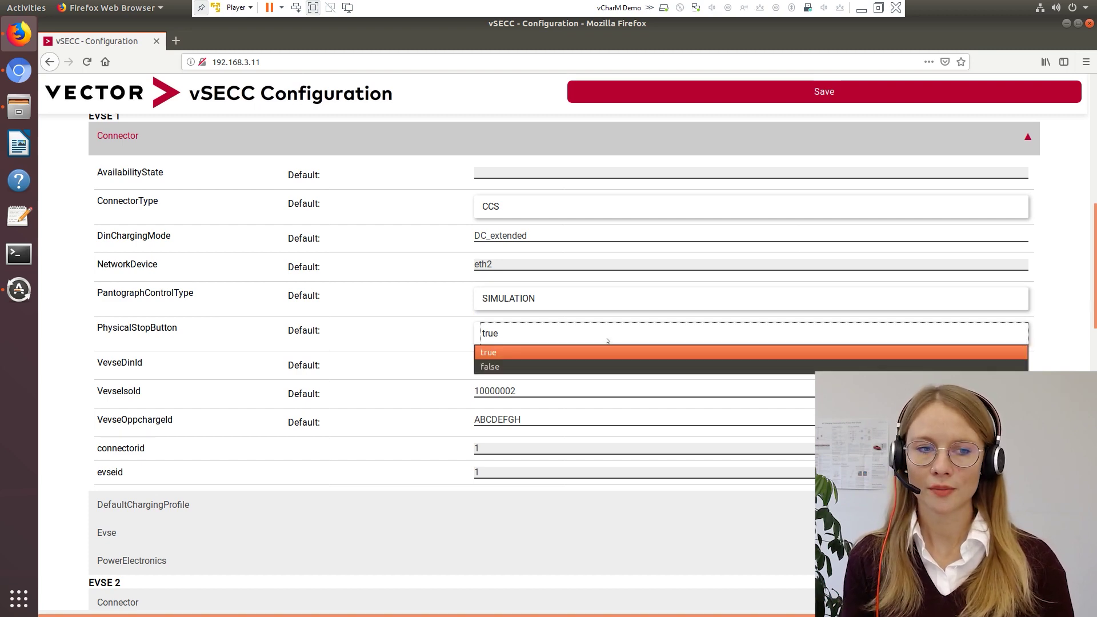